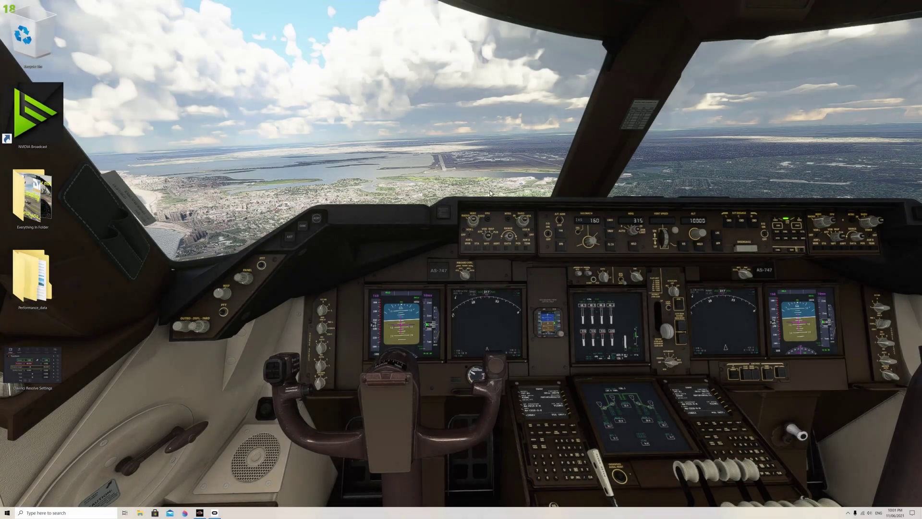
Open the desktop context menu that offers NVIDIA Control Panel and display settings
right_click(440, 248)
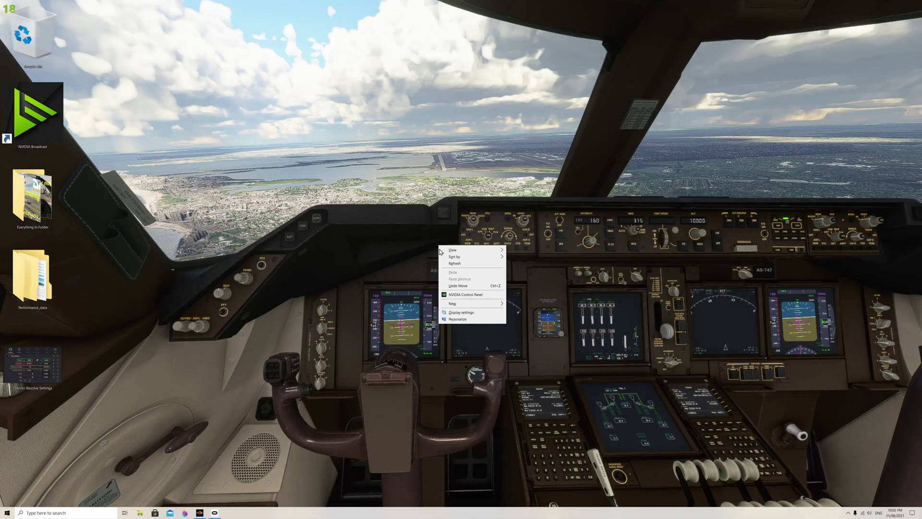
Set display scale to 150% (Recommended), keep 3840 × 2160 resolution, and switch to Portrait orientation
click(459, 313)
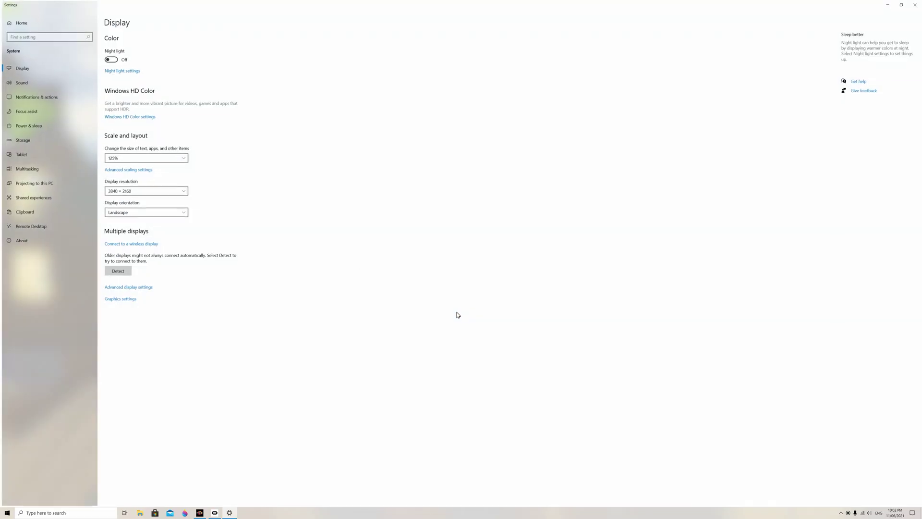
click(154, 157)
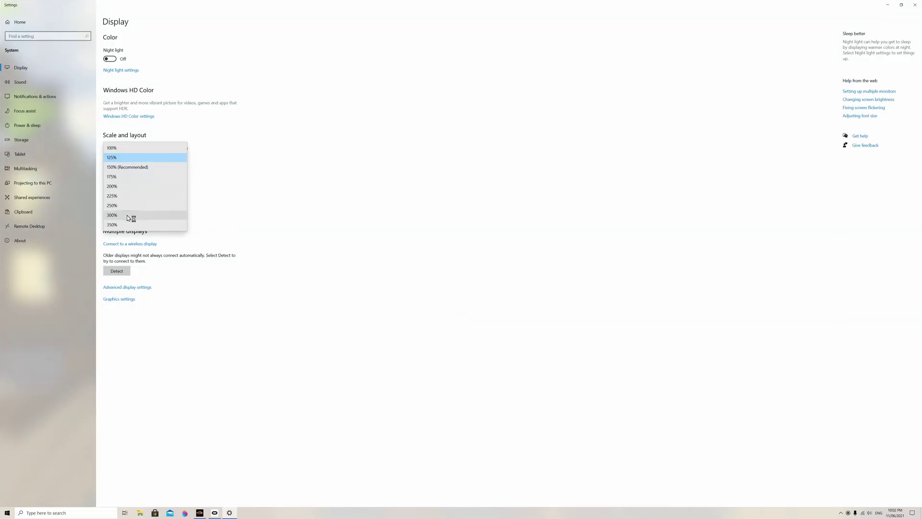
click(131, 167)
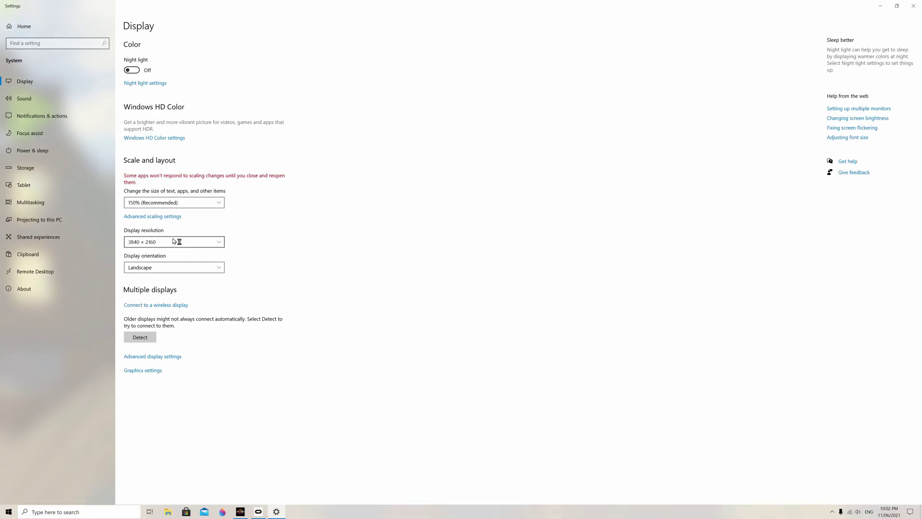
click(174, 241)
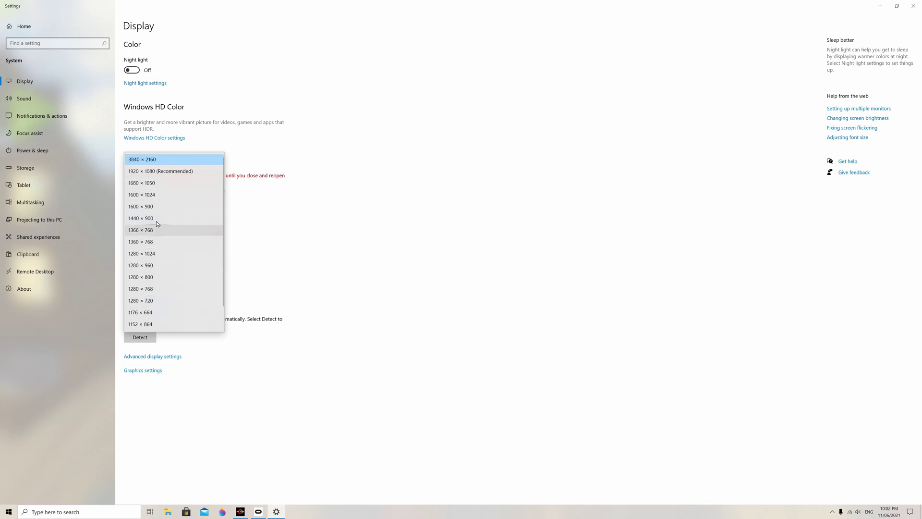
click(160, 162)
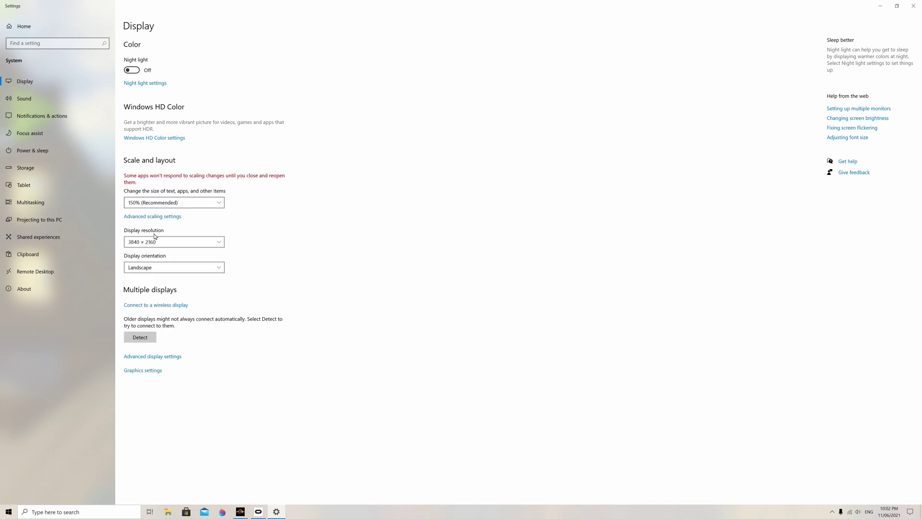
click(170, 268)
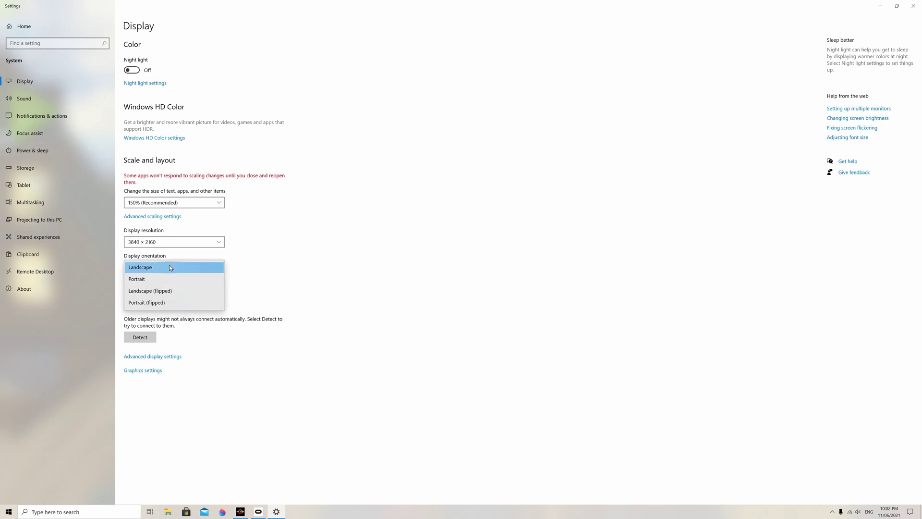
click(138, 280)
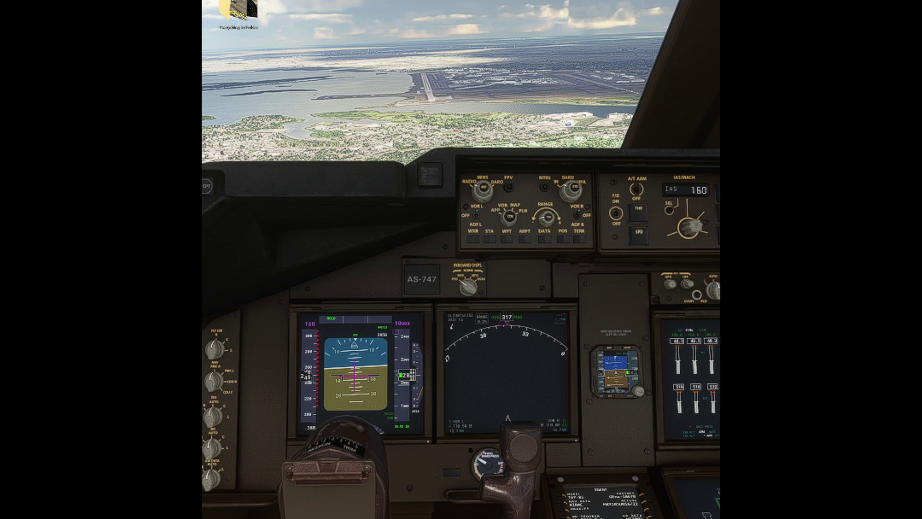
Open the Start app list with the Windows key, then close it again
key(super)
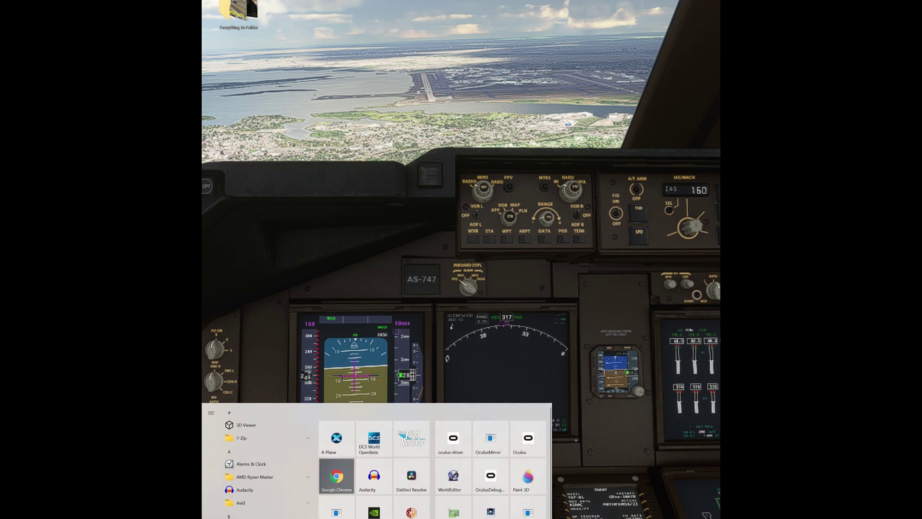
key(Escape)
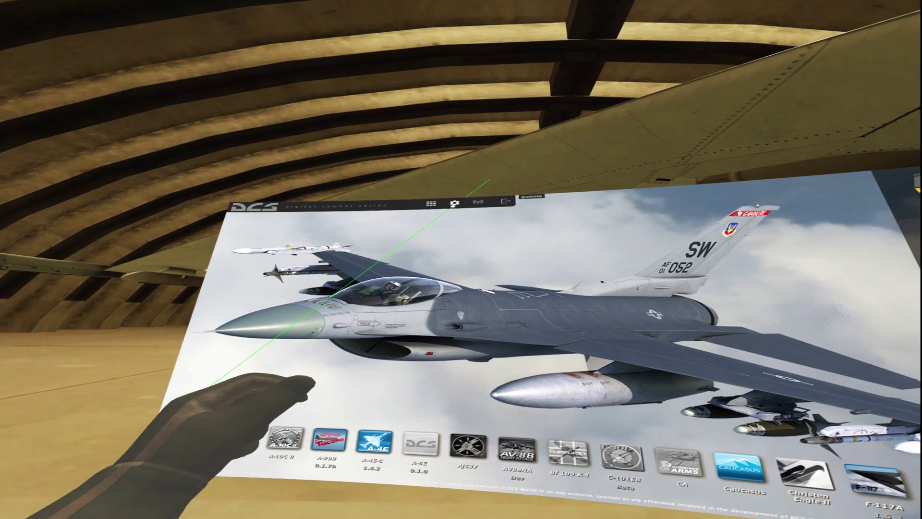
In DCS Options, change anisotropic filtering, then open the VR tab's Mirror Eye Source choices
click(453, 203)
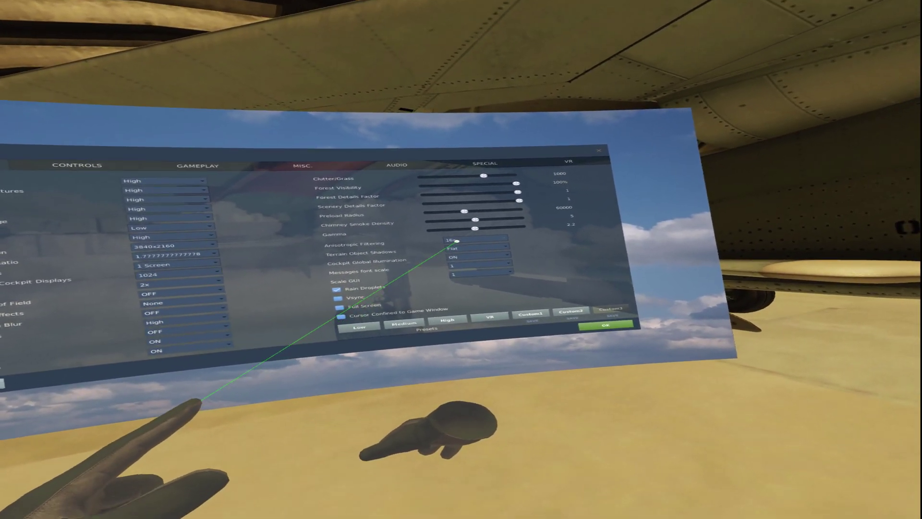
click(539, 221)
click(453, 249)
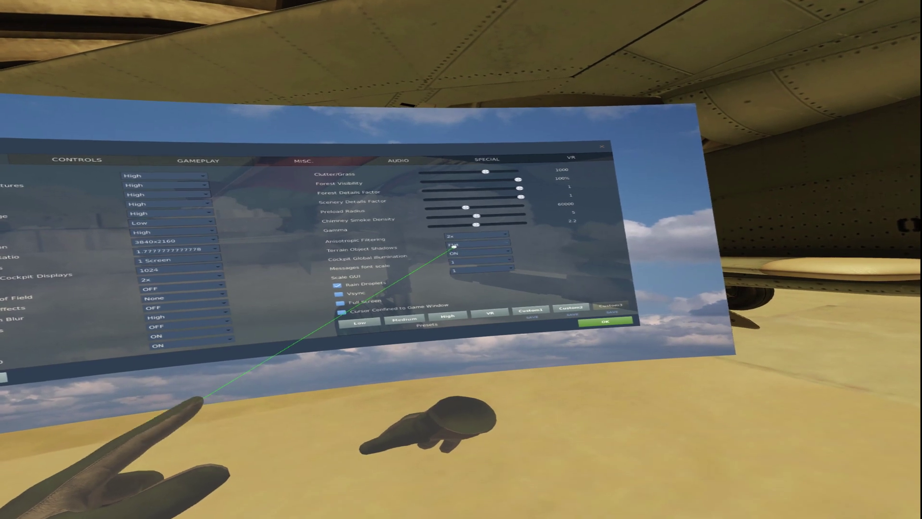
scroll(461, 236, down, 1)
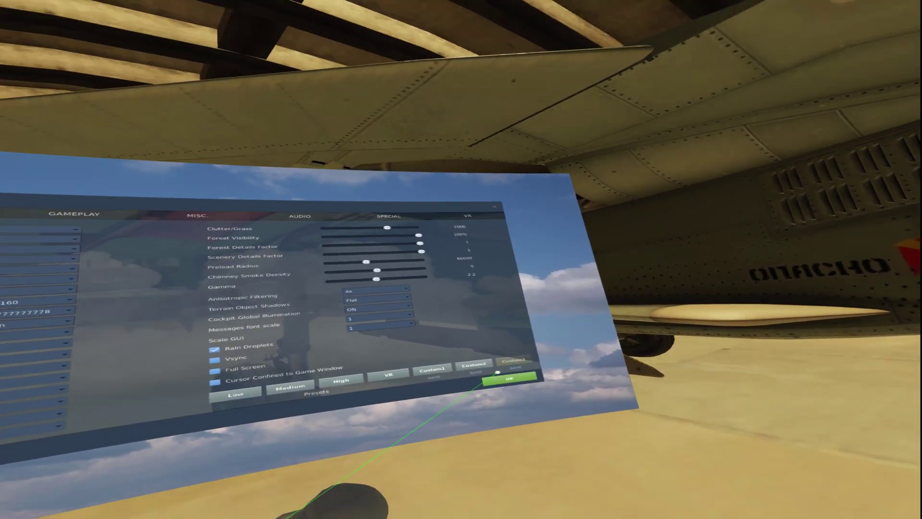
click(466, 221)
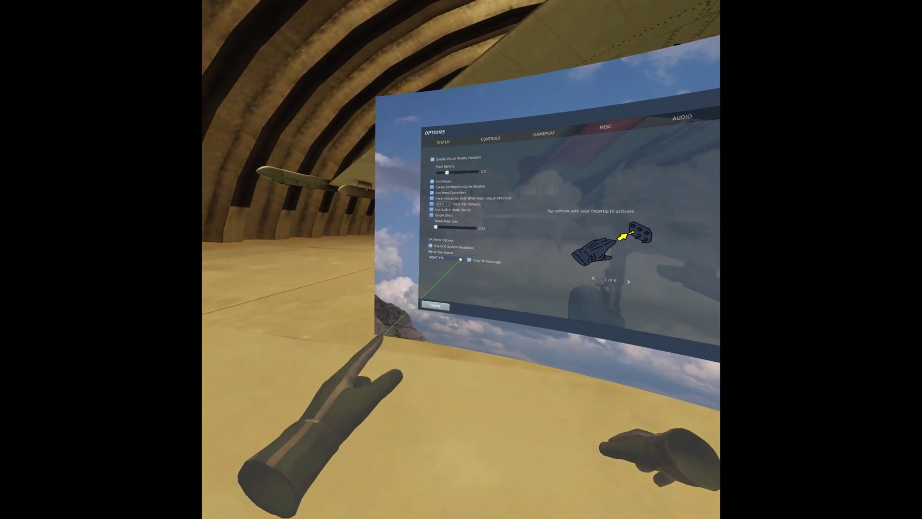
click(462, 272)
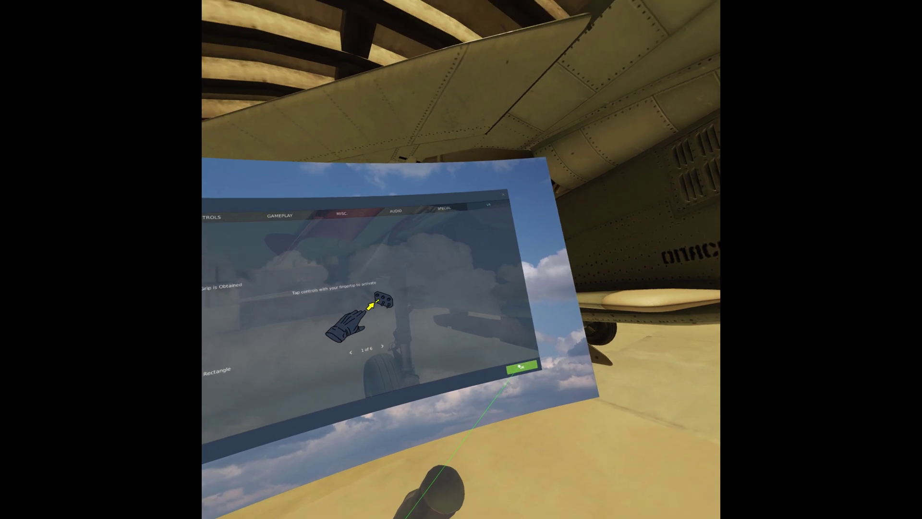
Save the DCS options and open the F-16C Instant Action missions
click(486, 294)
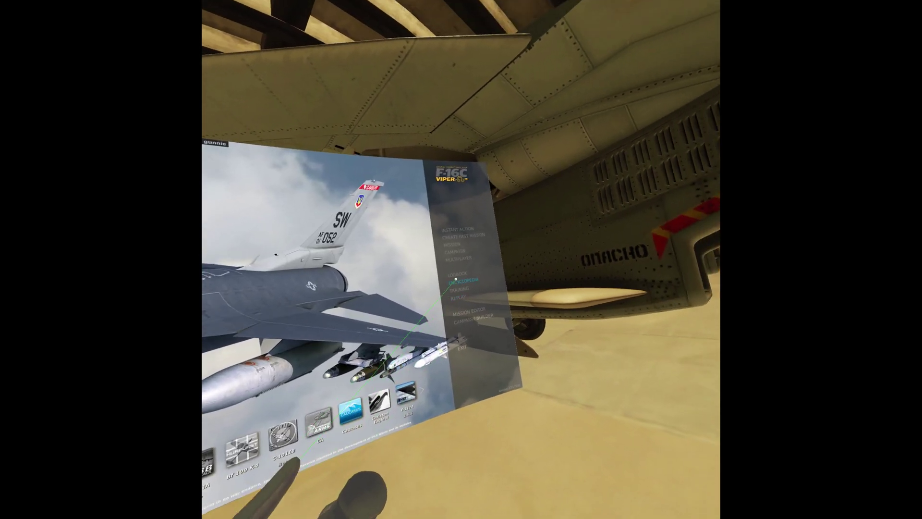
click(457, 229)
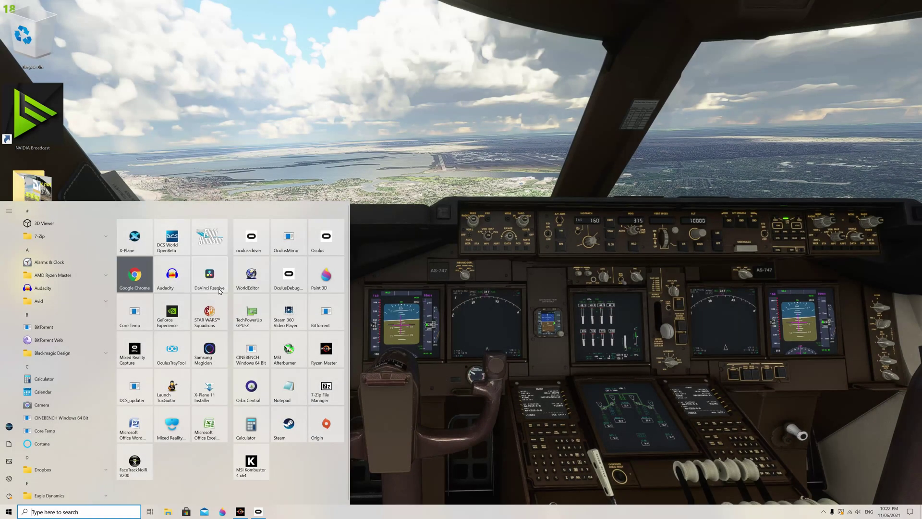
Launch DaVinci Resolve and open Untitled Project from the Project Manager
click(215, 282)
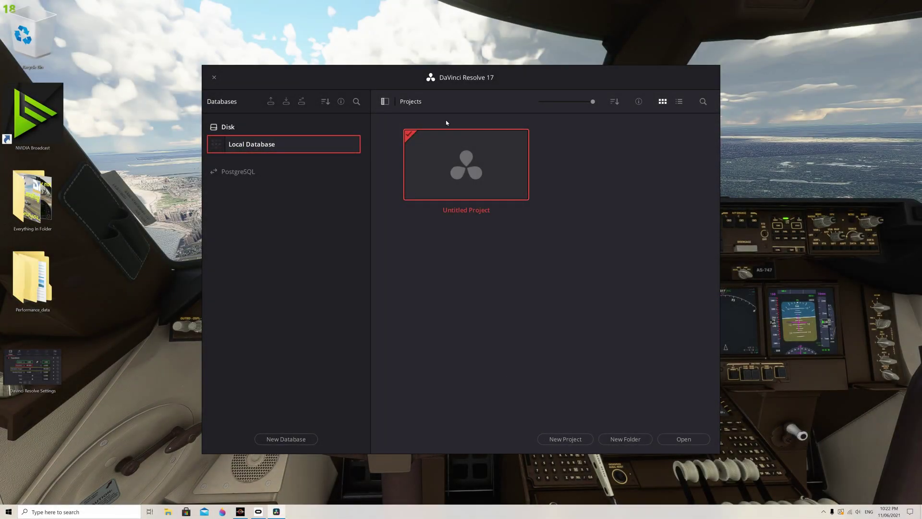
double_click(465, 164)
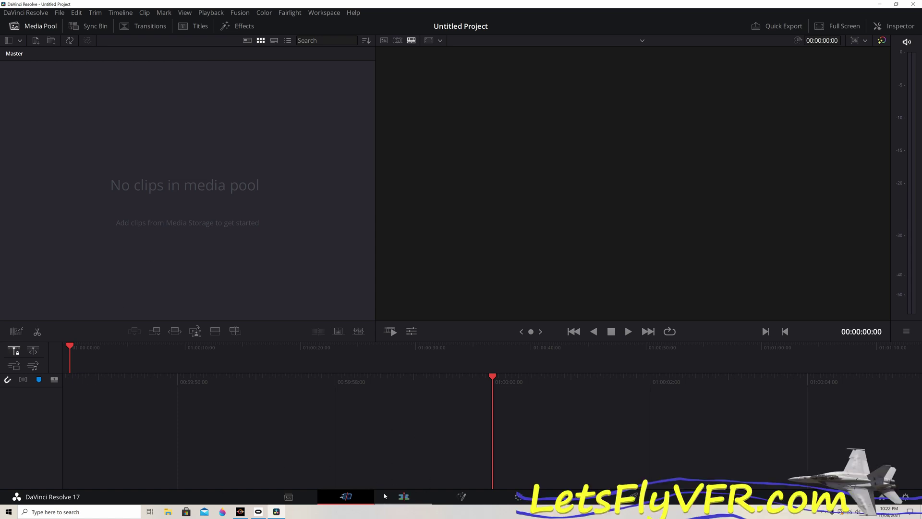
On the Edit page, import Edit VR 1.mp4 into the media pool without changing the frame rate
click(403, 497)
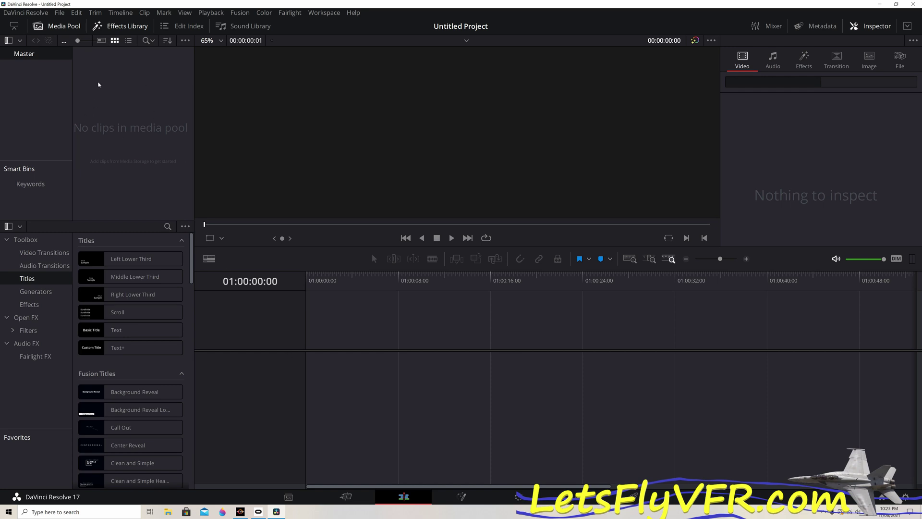
right_click(146, 98)
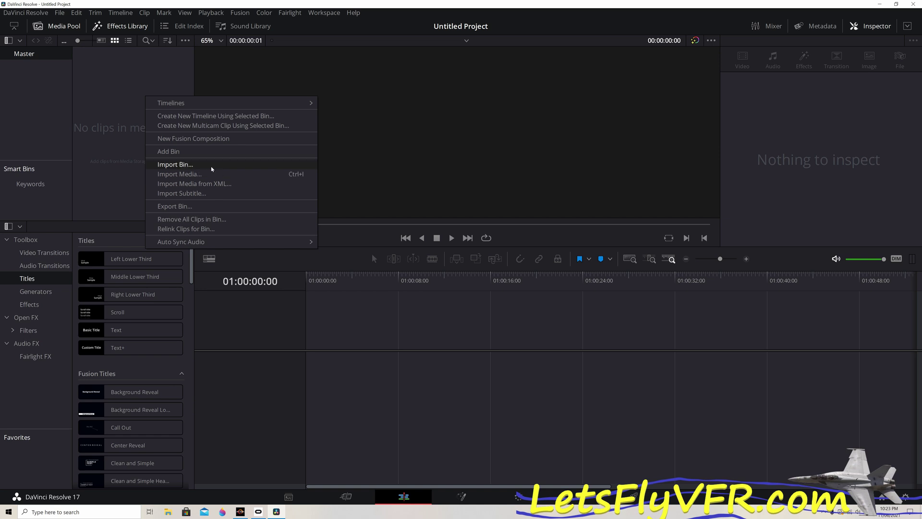
click(174, 176)
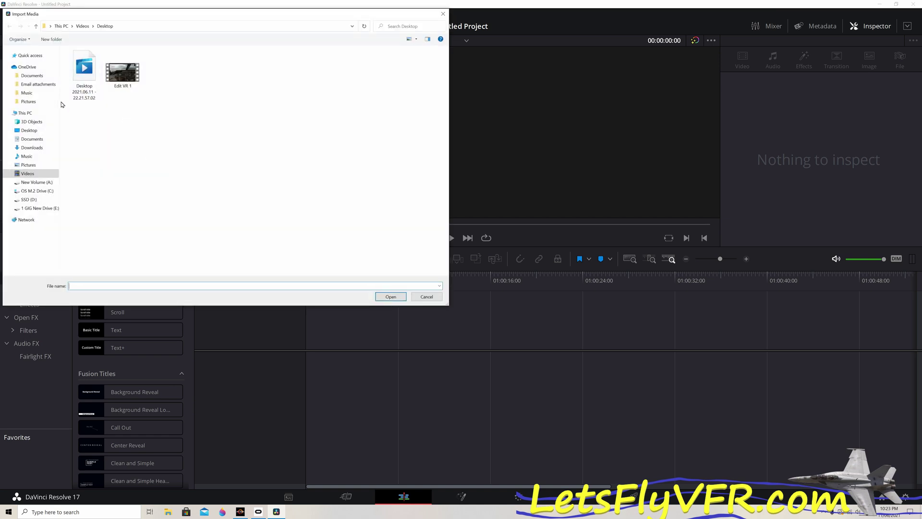
click(120, 74)
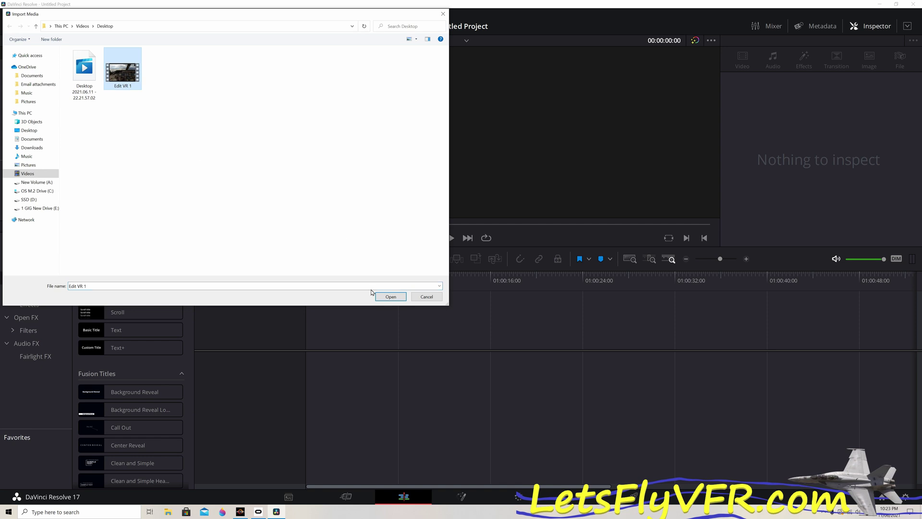
click(387, 297)
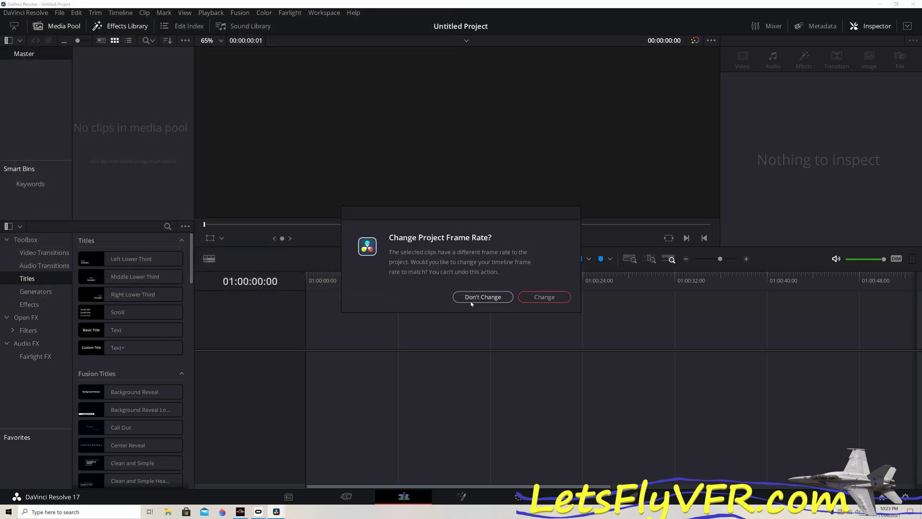
click(482, 297)
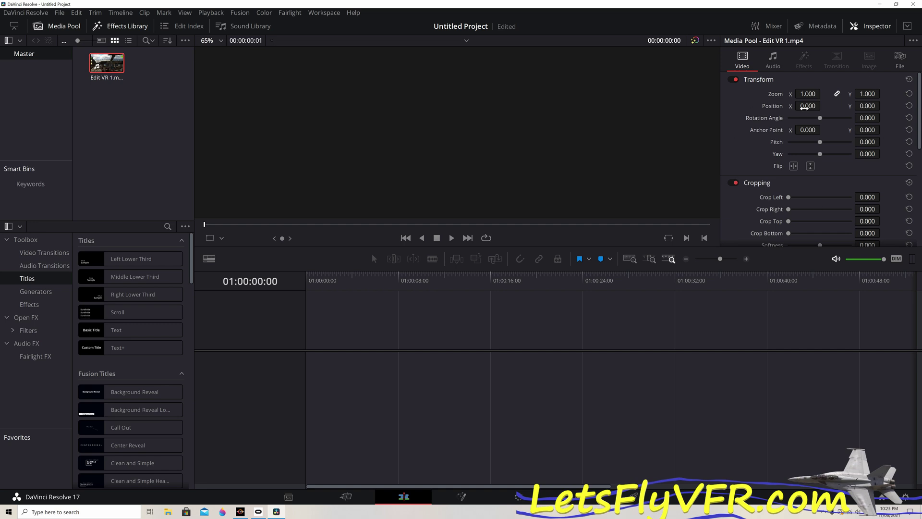
Drag Edit VR 1.mp4 onto a new Timeline 1 and scrub ahead to preview it
click(102, 63)
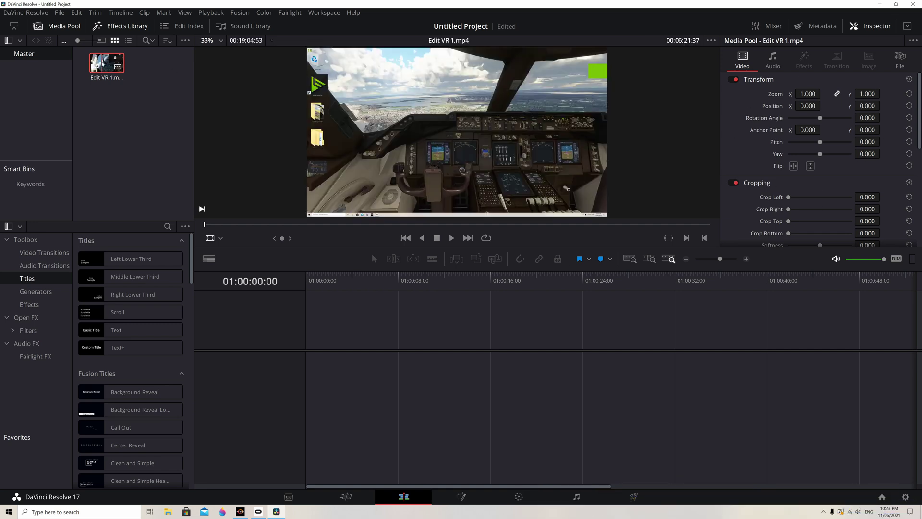
drag(102, 62, 336, 401)
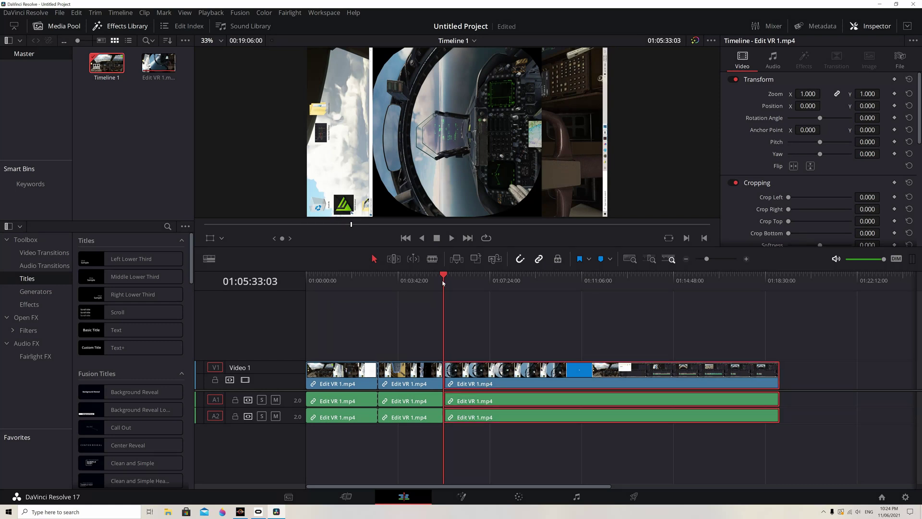
drag(446, 277, 501, 283)
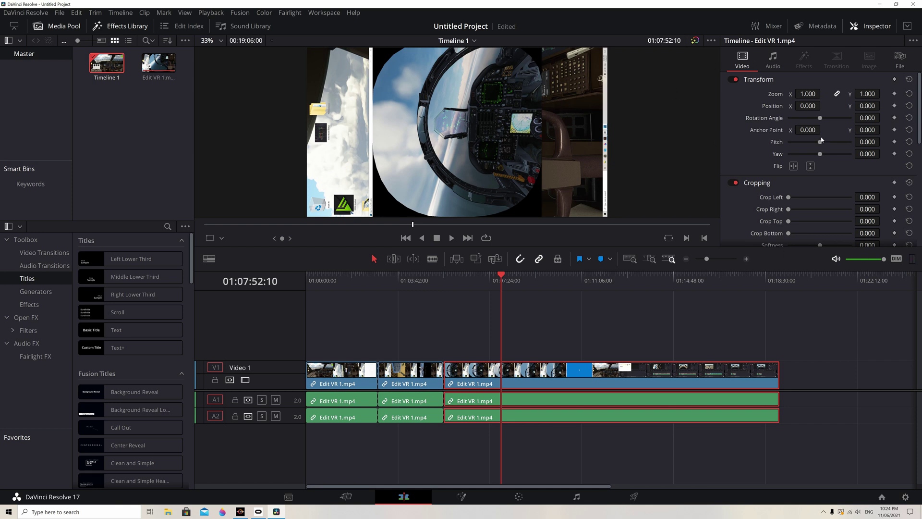
Set the clip's Inspector Rotation Angle to exactly -90
drag(819, 118, 812, 120)
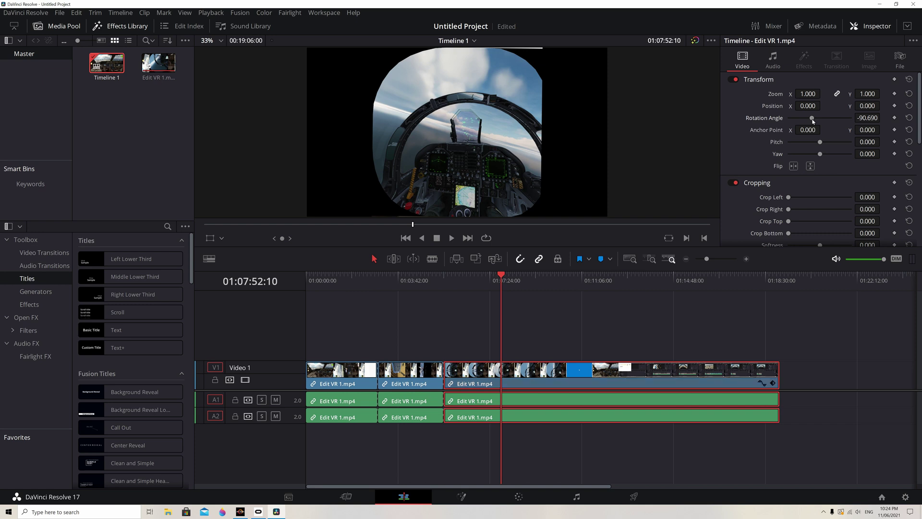
click(877, 120)
key(BackSpace)
text(-90)
key(Return)
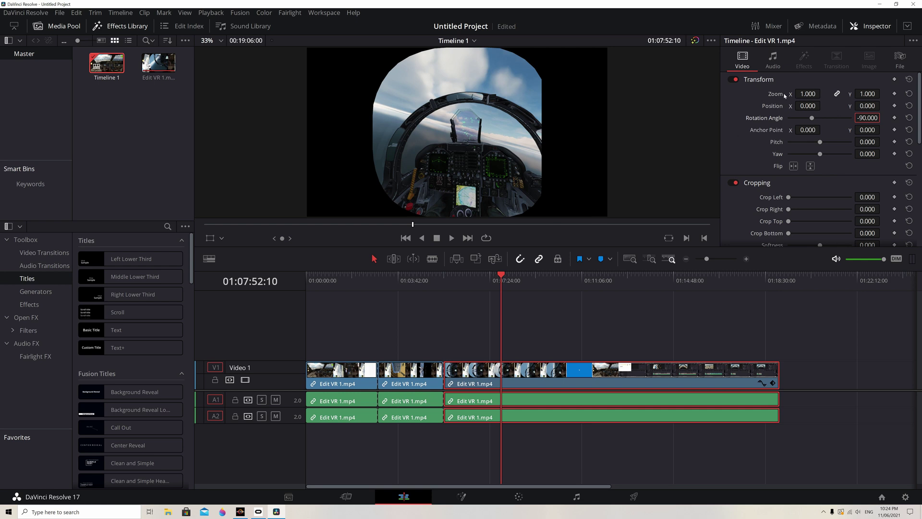
Zoom the clip to 1.640 × 1.890 with X/Y unlinked, then blade the last clip at the playhead
drag(807, 94, 769, 106)
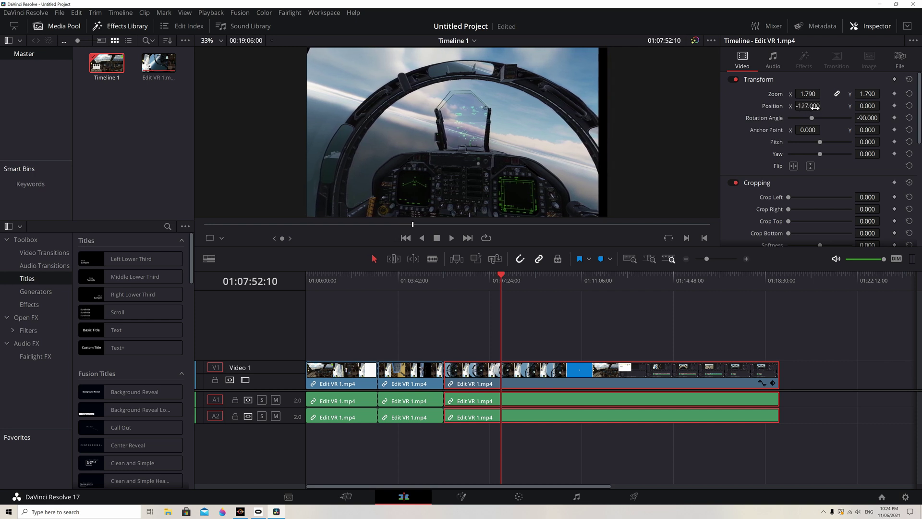
click(836, 94)
drag(867, 93, 883, 93)
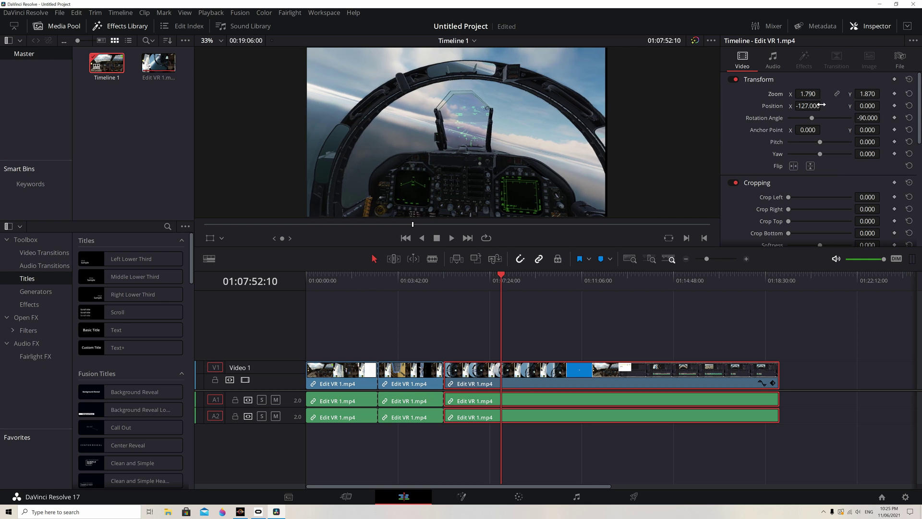
mouse_move(816, 94)
mouse_down()
mouse_move(811, 102)
mouse_move(823, 94)
mouse_up()
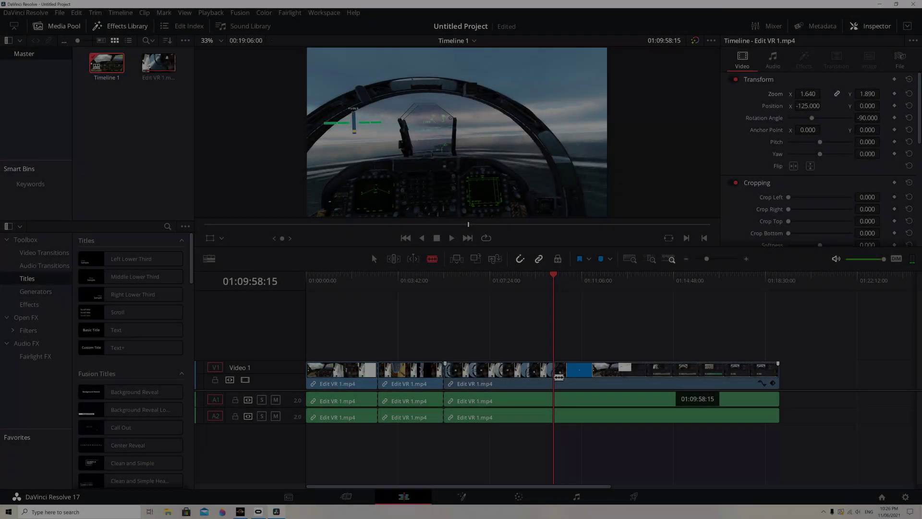
drag(600, 385, 614, 386)
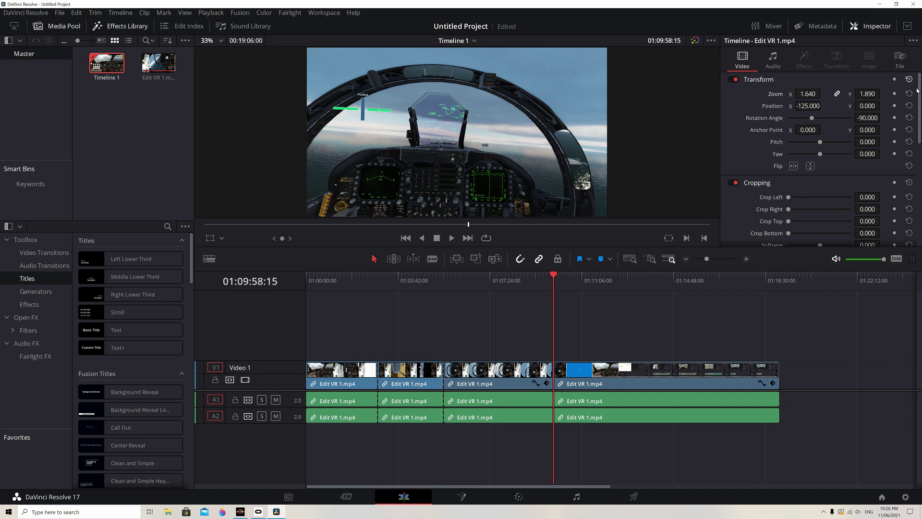
Stabilize the cockpit clip in Perspective mode with cropping ratio 0.376 and smooth 1.000
scroll(816, 158, down, 3)
scroll(816, 159, down, 5)
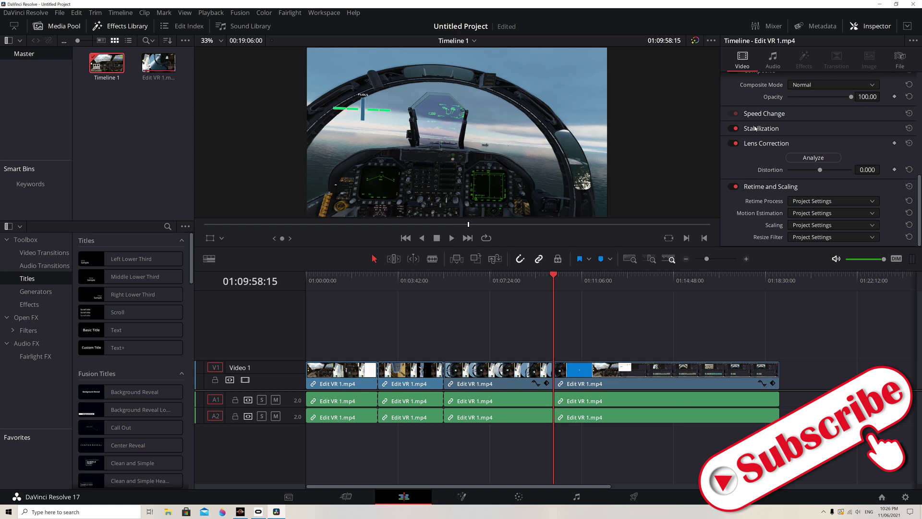
click(755, 128)
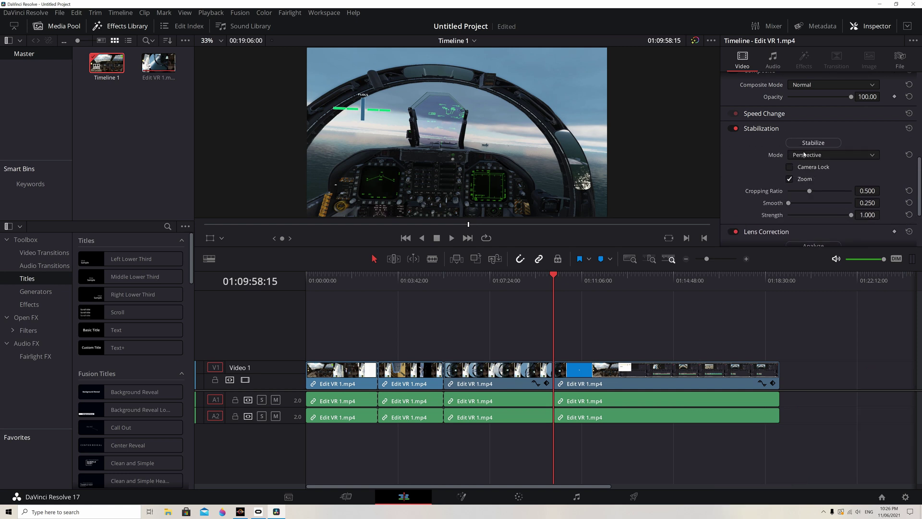
click(808, 155)
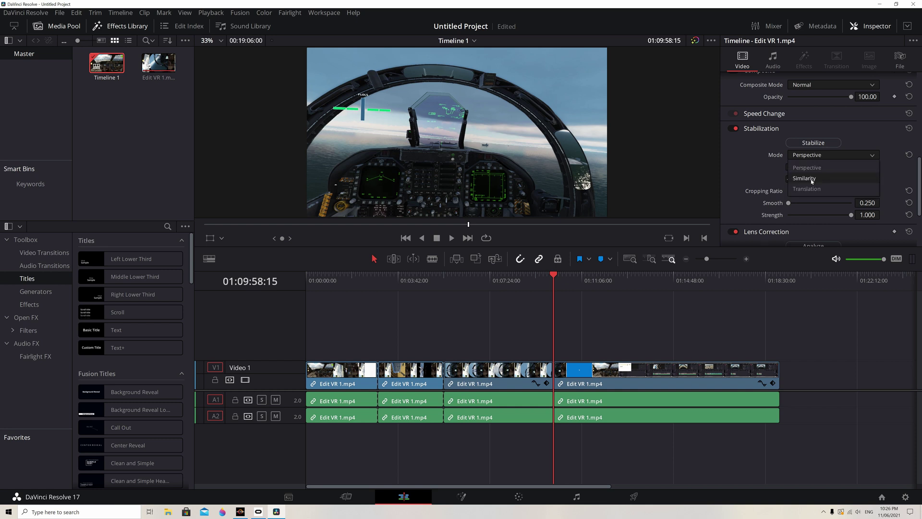
click(812, 155)
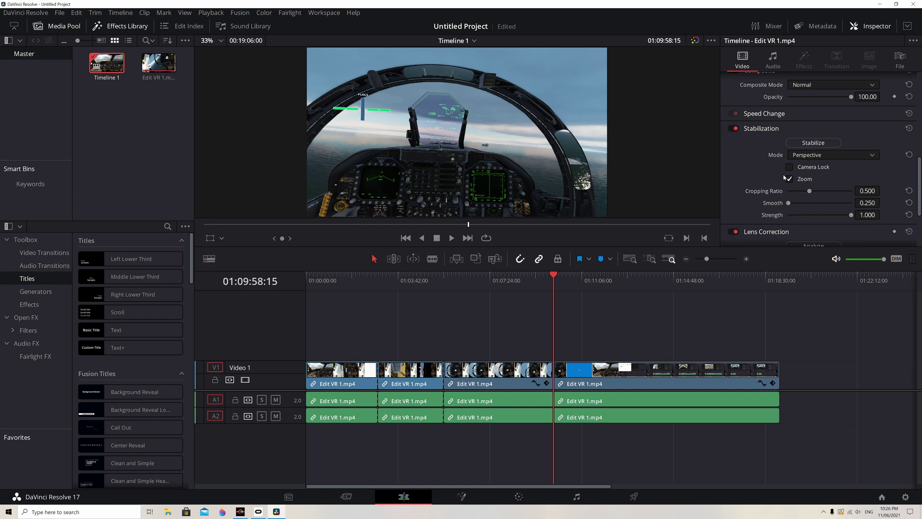
drag(809, 191, 853, 209)
scroll(919, 188, down, 1)
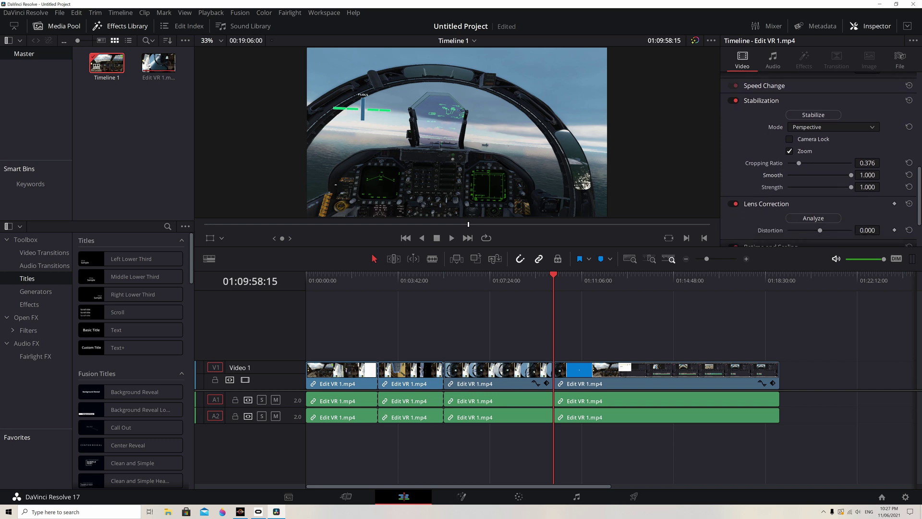
click(805, 116)
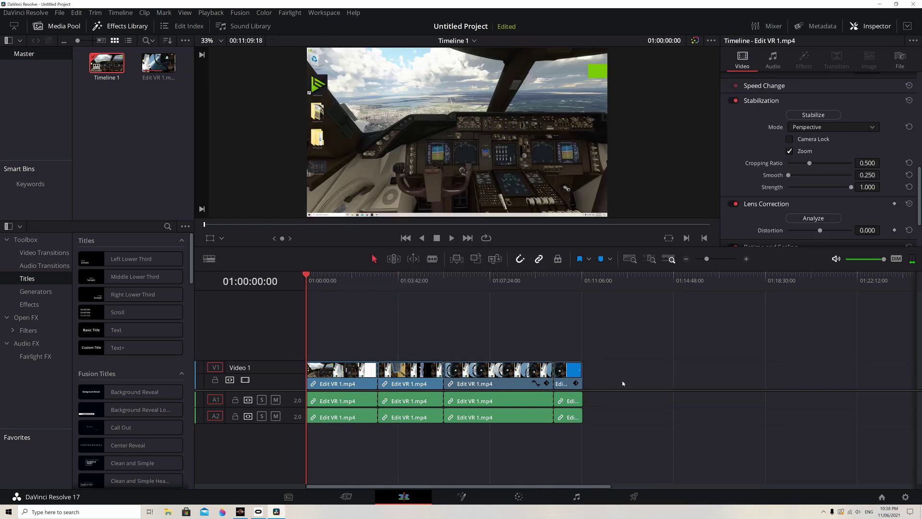
On the Deliver page, apply the YouTube 1080p preset and name the file 'VIDEO EDITING VR MOVIE'
click(634, 497)
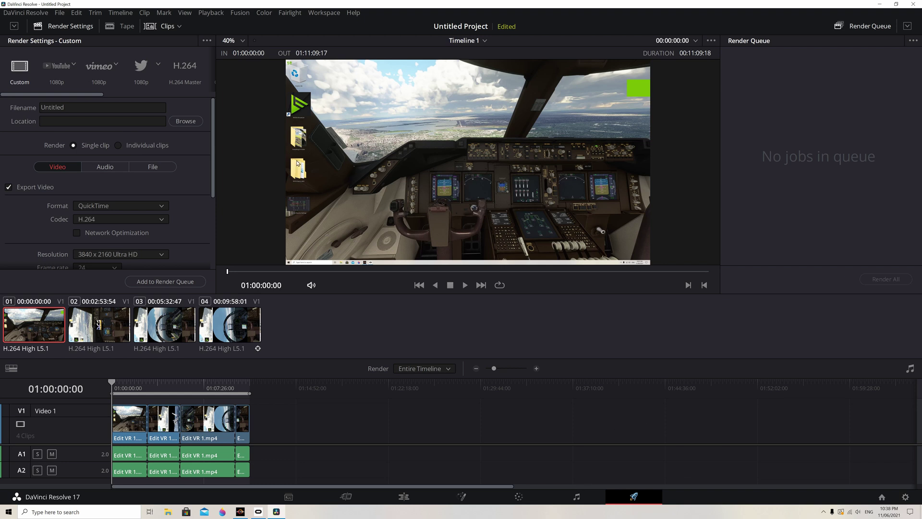
click(54, 68)
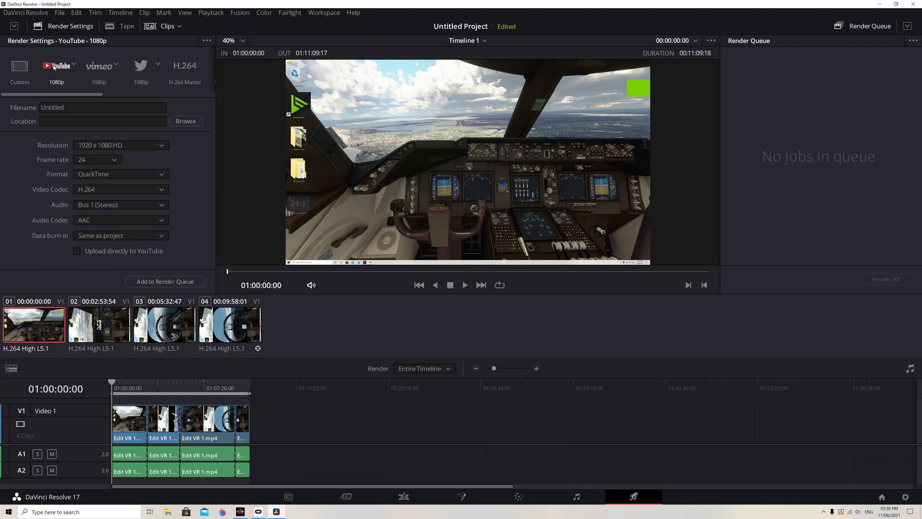
drag(83, 114, 26, 107)
key(BackSpace)
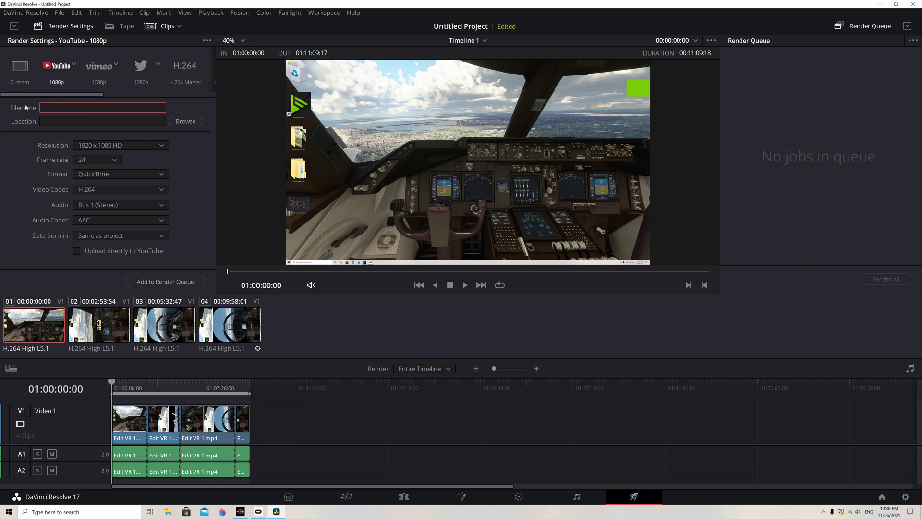
text(VIDEO EDITING VR MOVIE)
Set the render resolution to 3840 x 2160 Ultra HD and bring up the save-location chooser
click(150, 146)
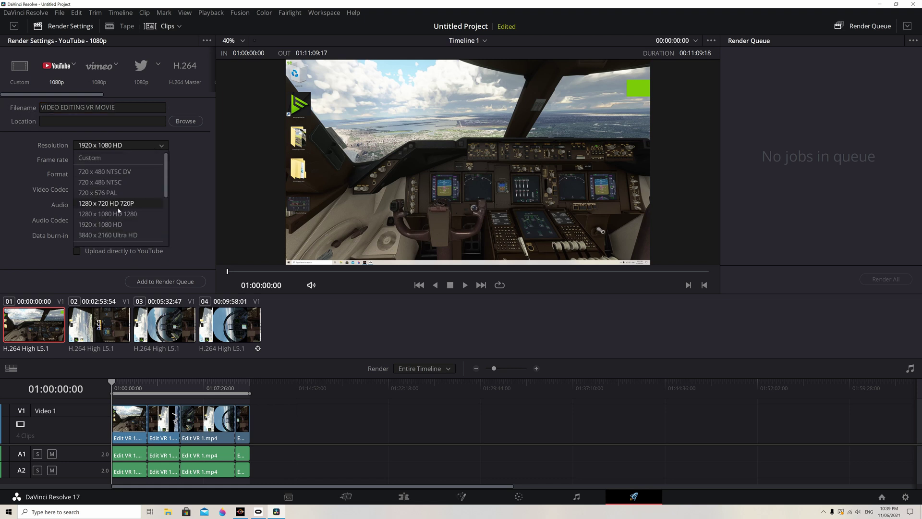
click(115, 235)
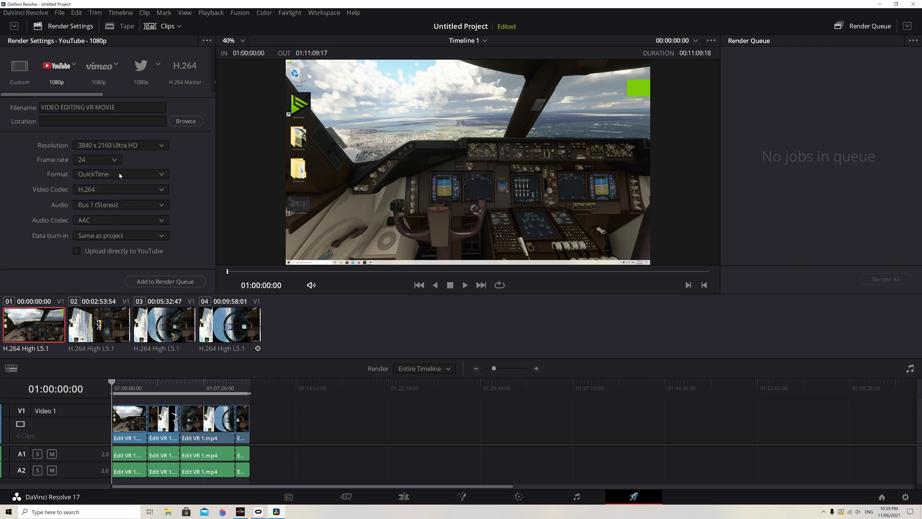
click(185, 121)
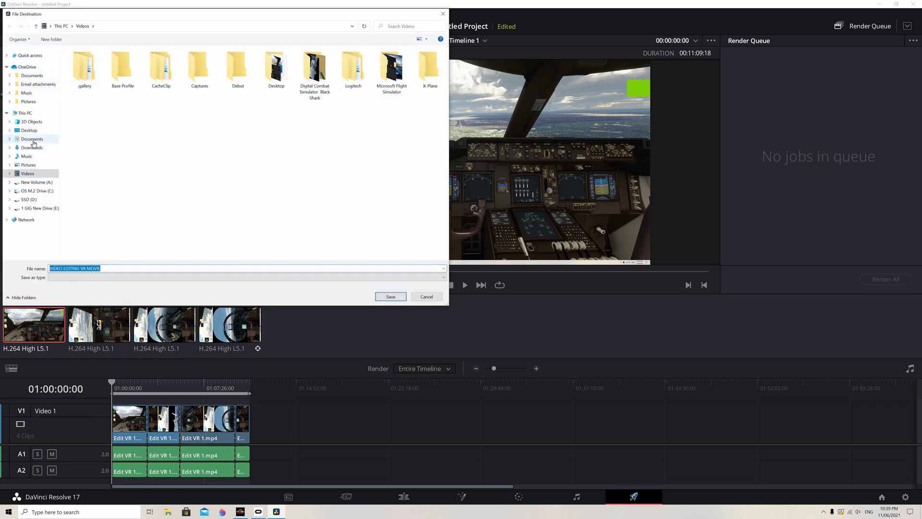
Pick Desktop in the File Destination dialog and save it as the render location
click(32, 133)
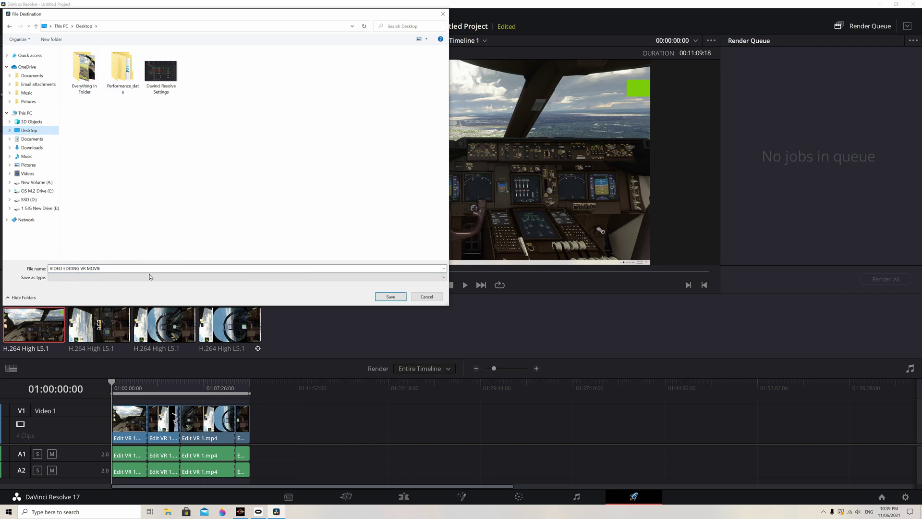
click(388, 296)
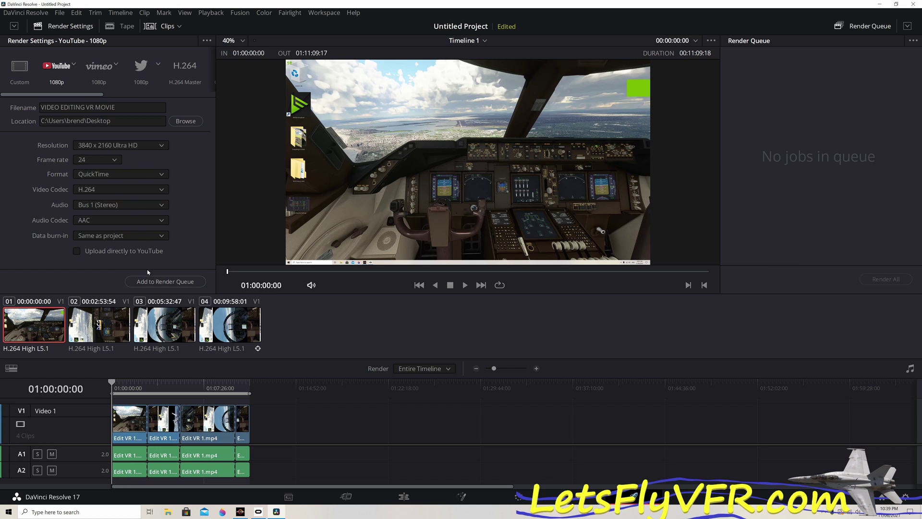
Add Timeline 1 to the render queue as Job 1, start rendering, then stop it around 3%
click(158, 282)
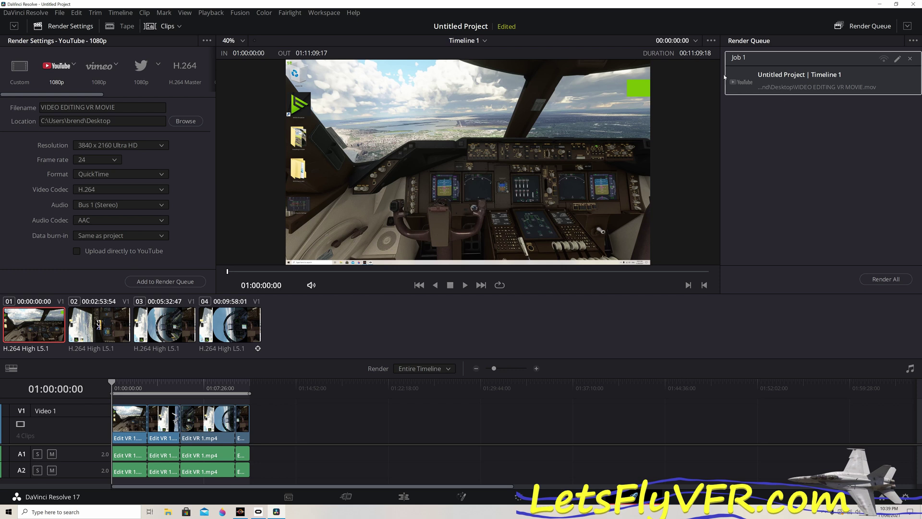
click(887, 280)
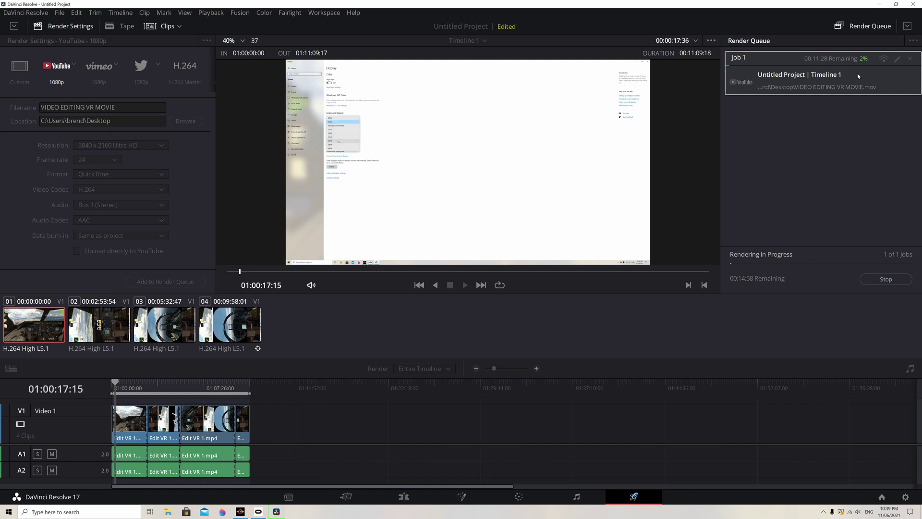
click(886, 279)
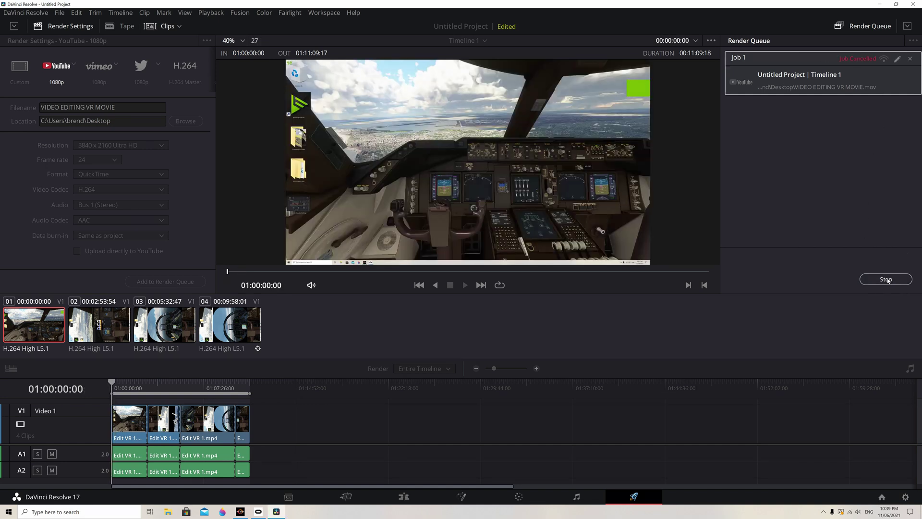